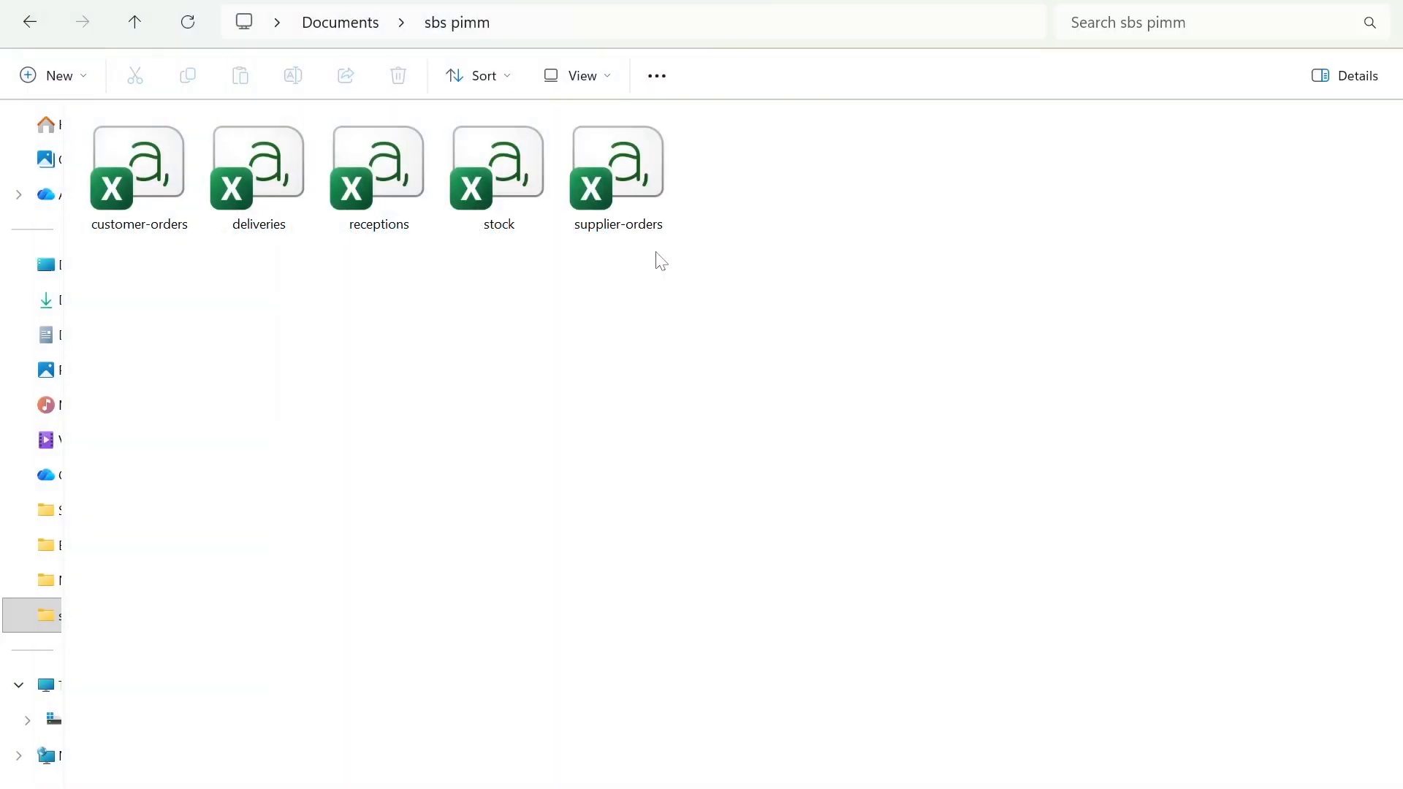
Select the supplier-orders and customer-orders CSV files in the sbs pimm folder.
left_click(655, 228)
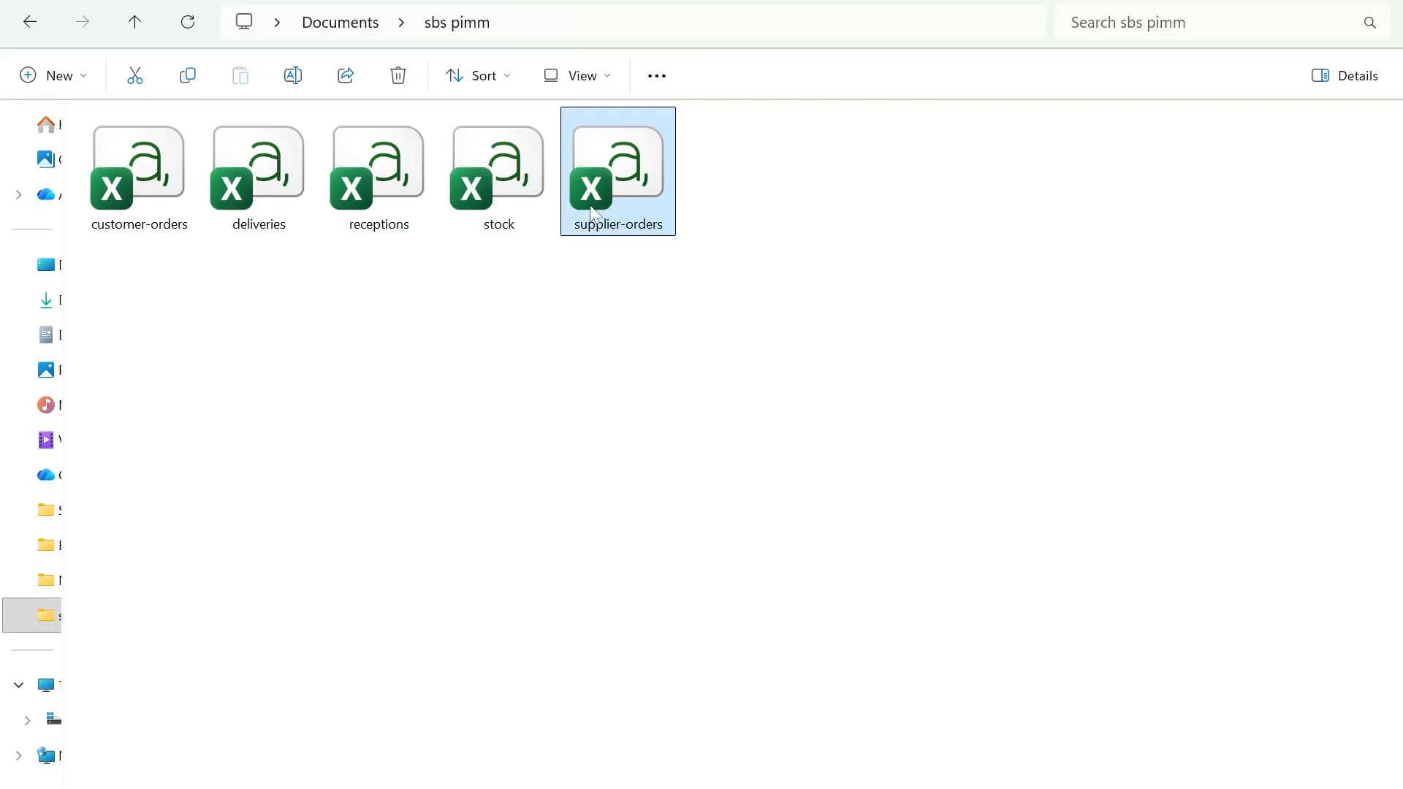
left_click(155, 232, "ctrl")
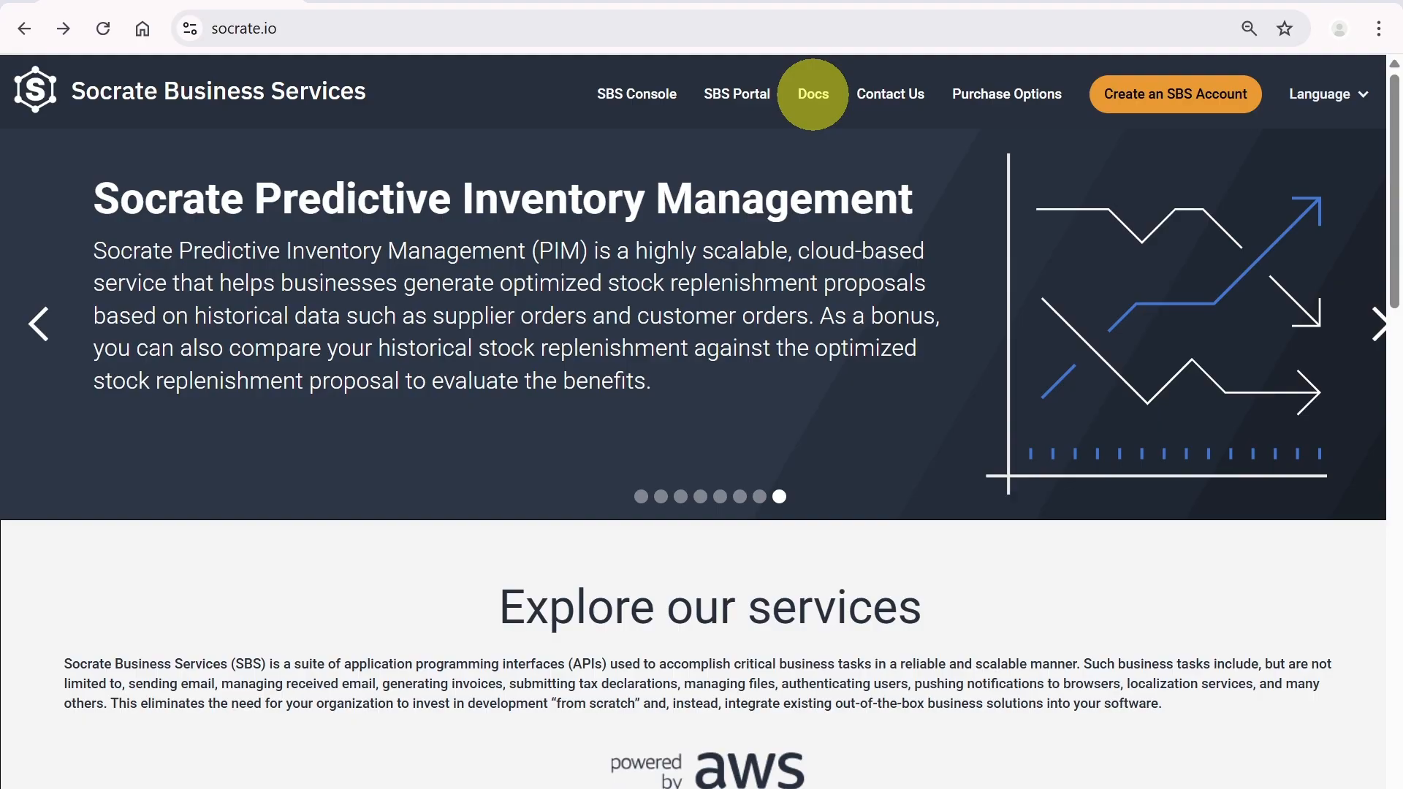
Open the Predictive Inventory Management Service page in the Socrate API reference docs and go to Appendix 1: Input structure.
left_click(813, 93)
left_click(87, 412)
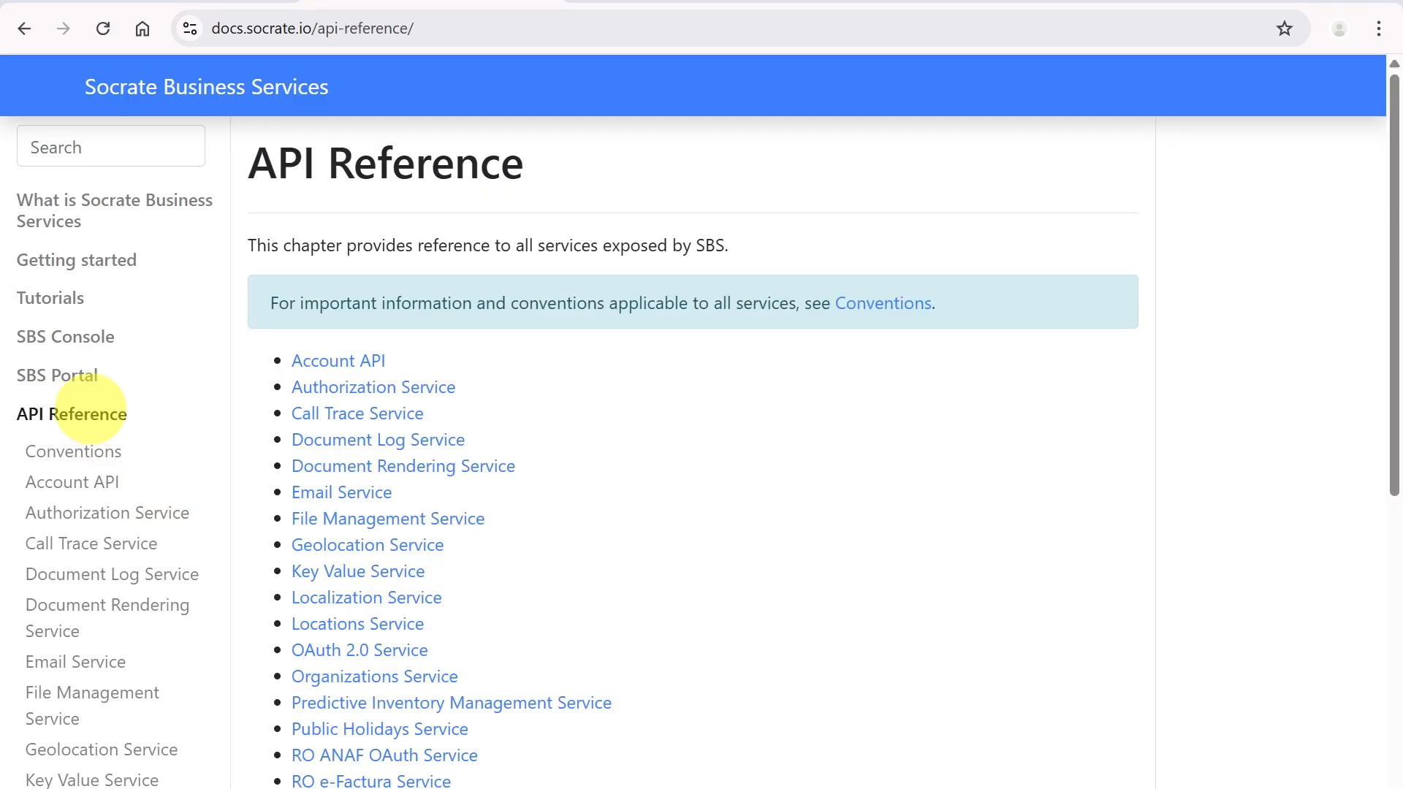
scroll(88, 407, "down", 5)
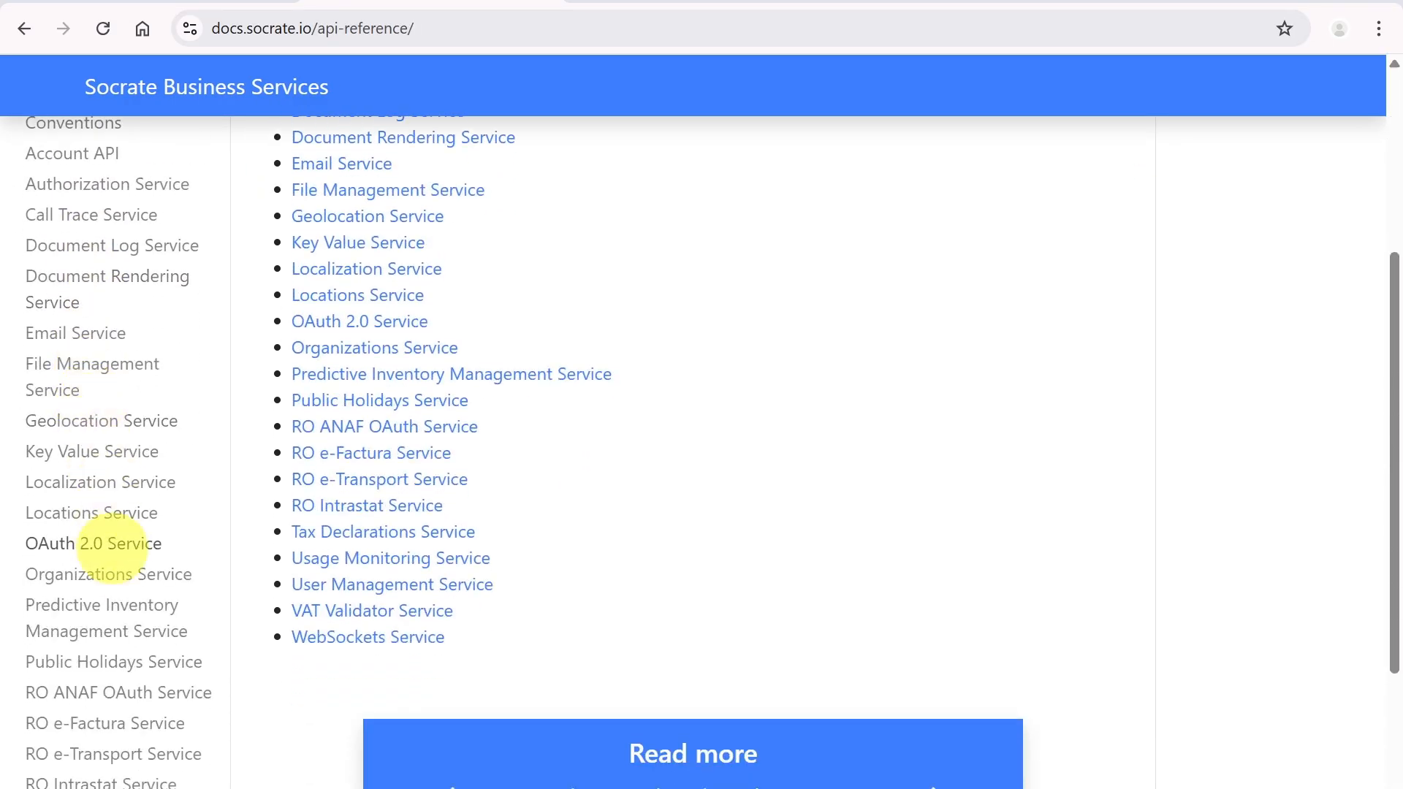
left_click(117, 618)
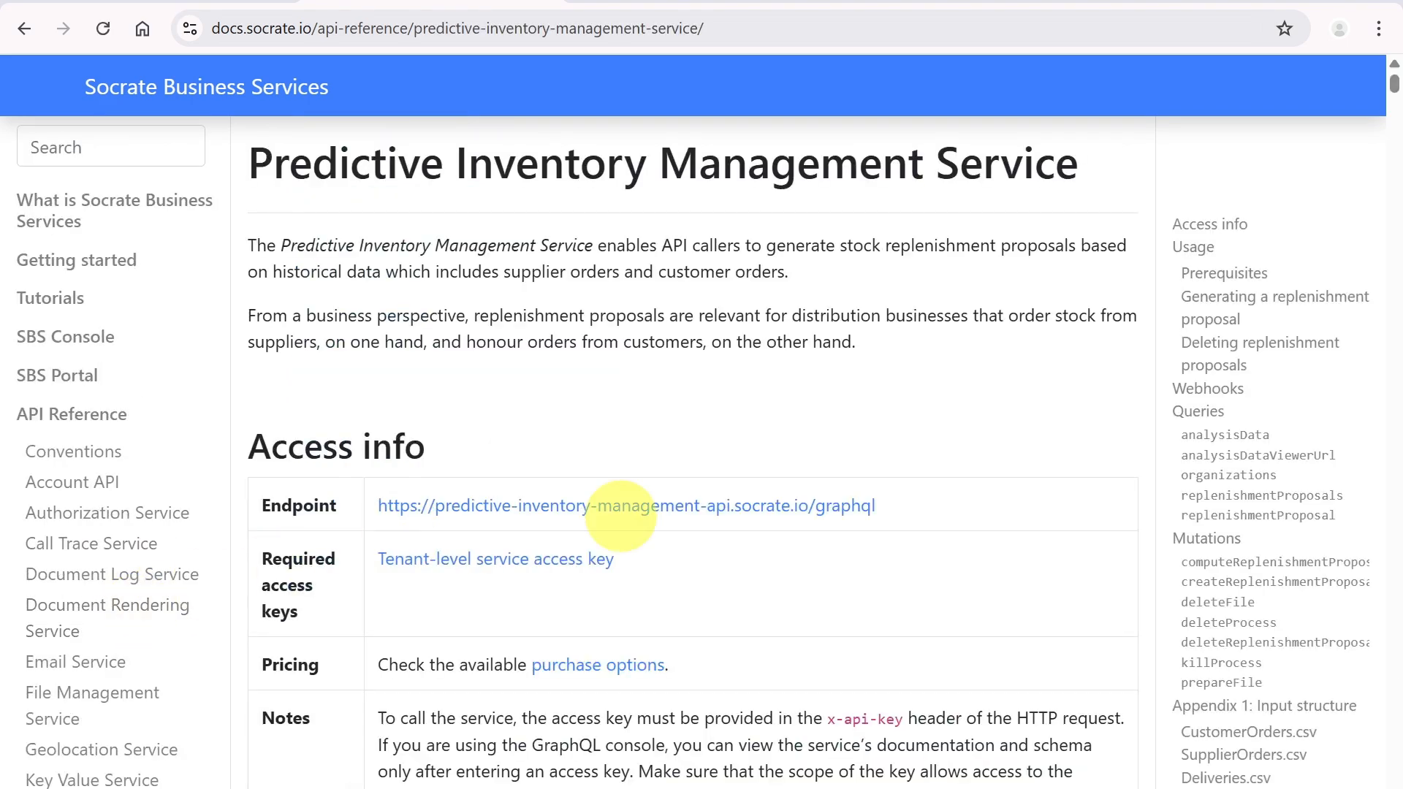
scroll(1279, 376, "down", 4)
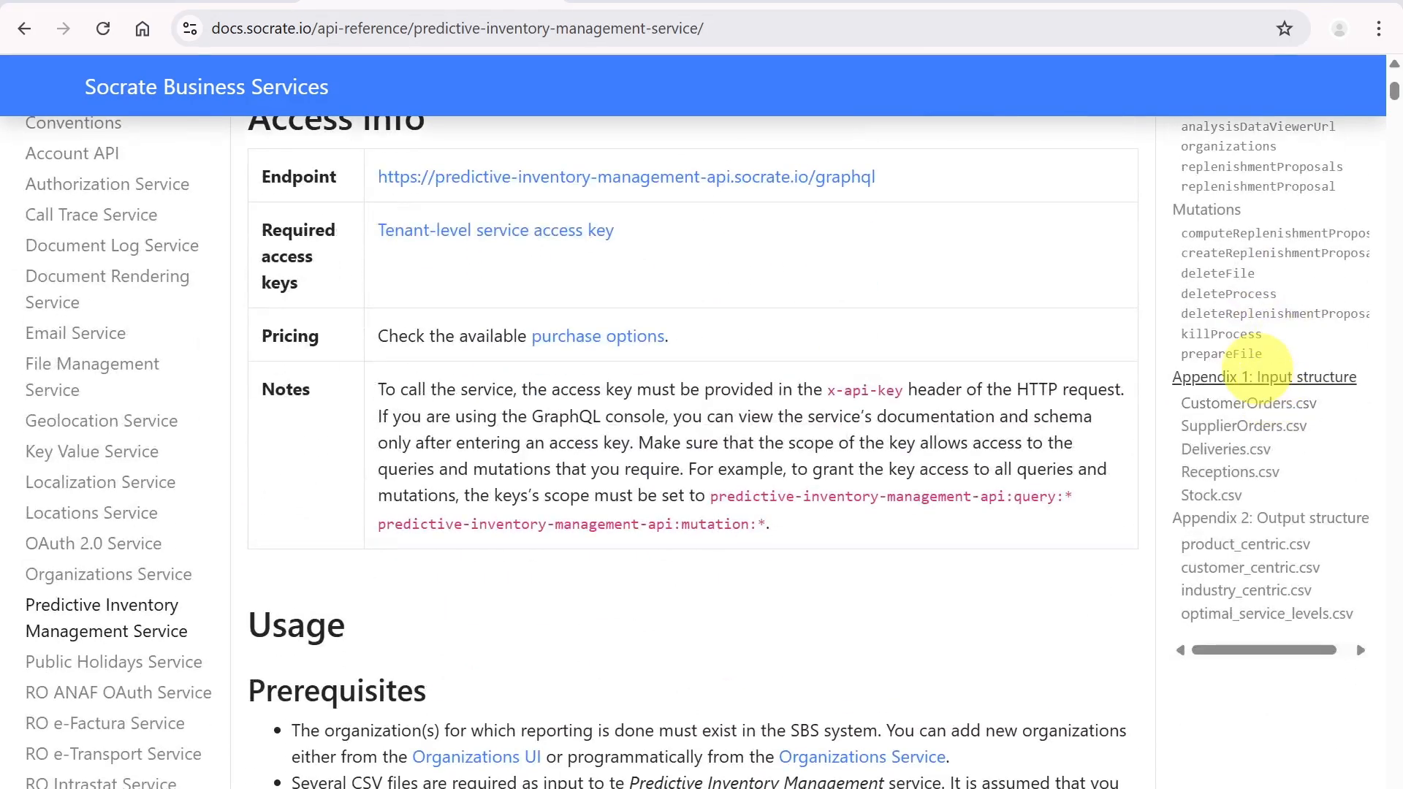
left_click(1256, 374)
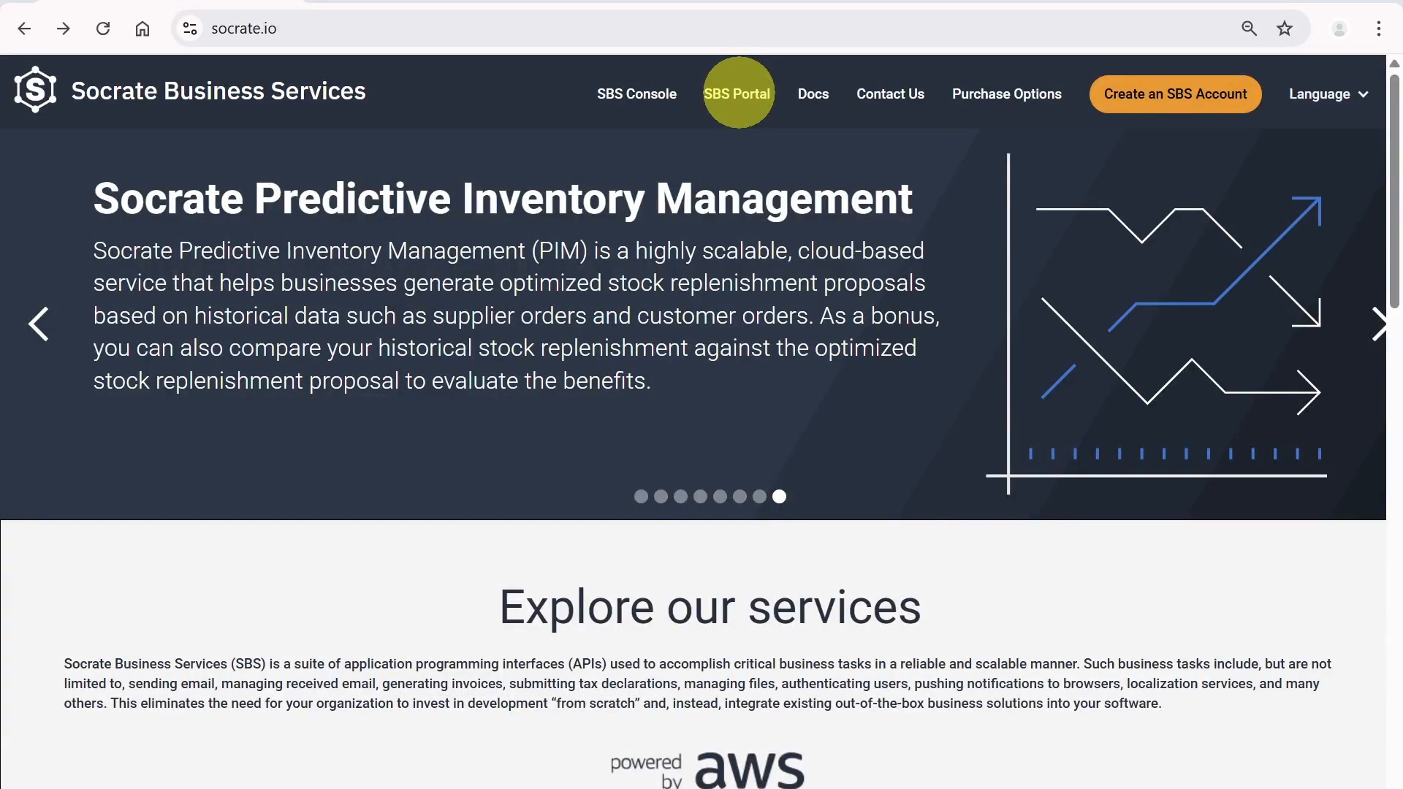
Open the SBS Portal, check the Demo Organization record and review the organization choices in Predictive Inventory.
left_click(737, 93)
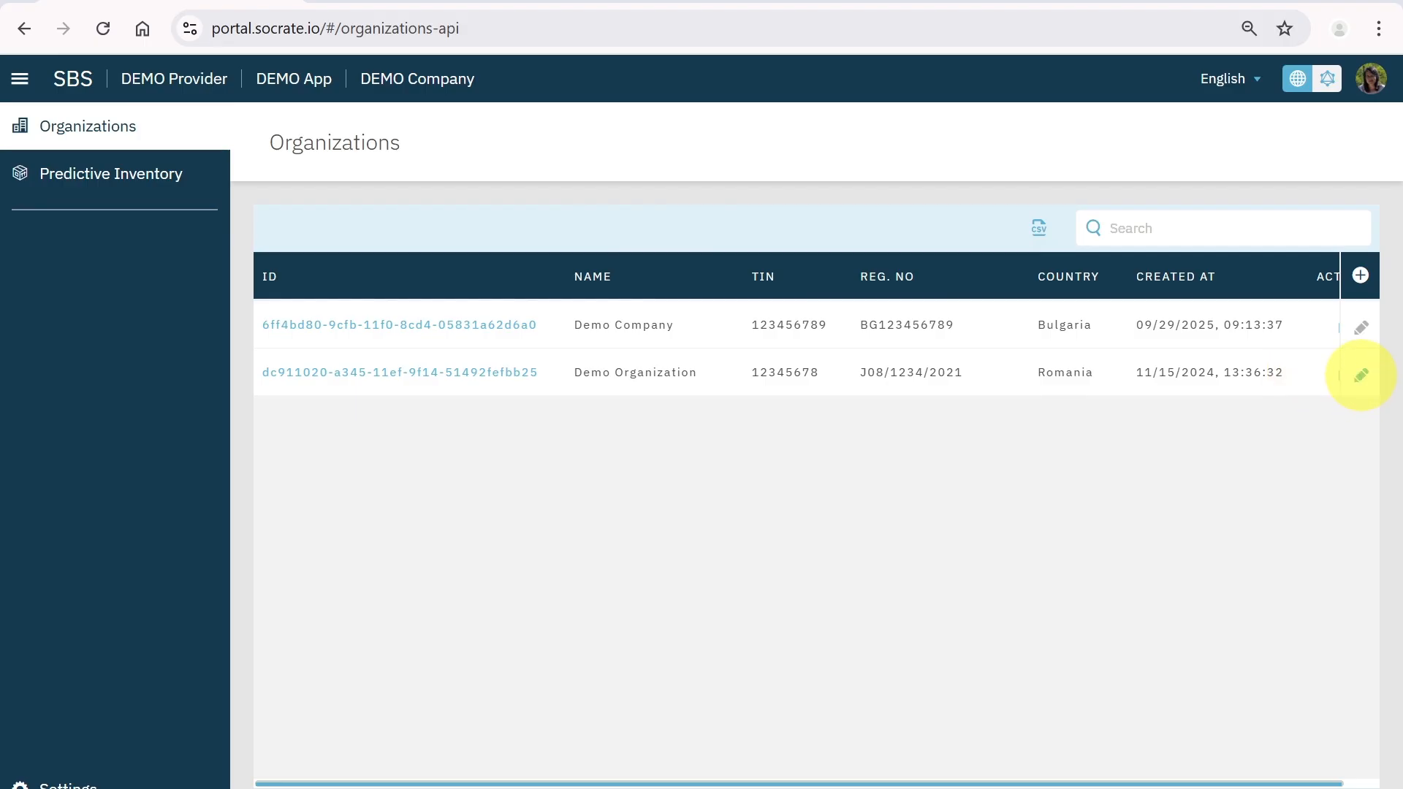
left_click(1360, 375)
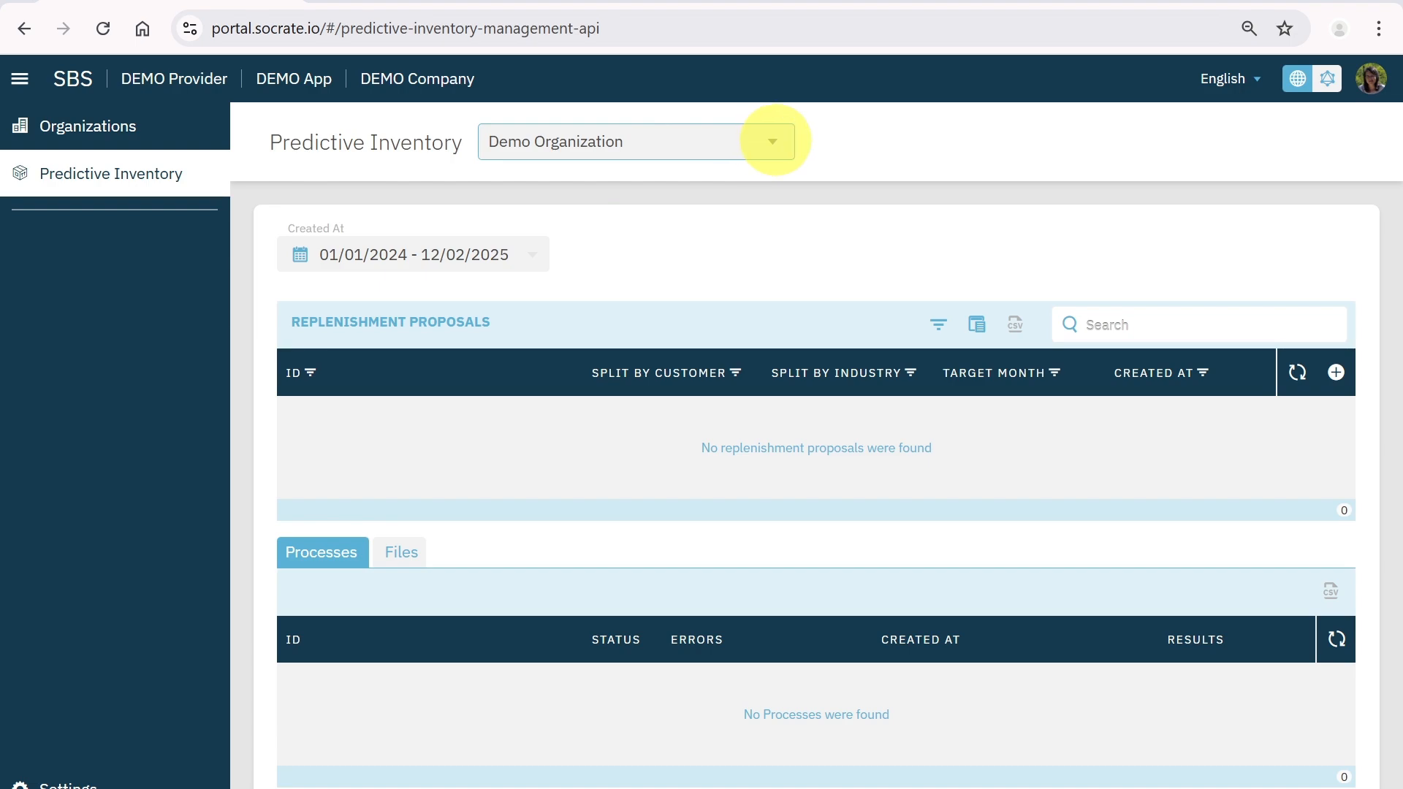
left_click(772, 141)
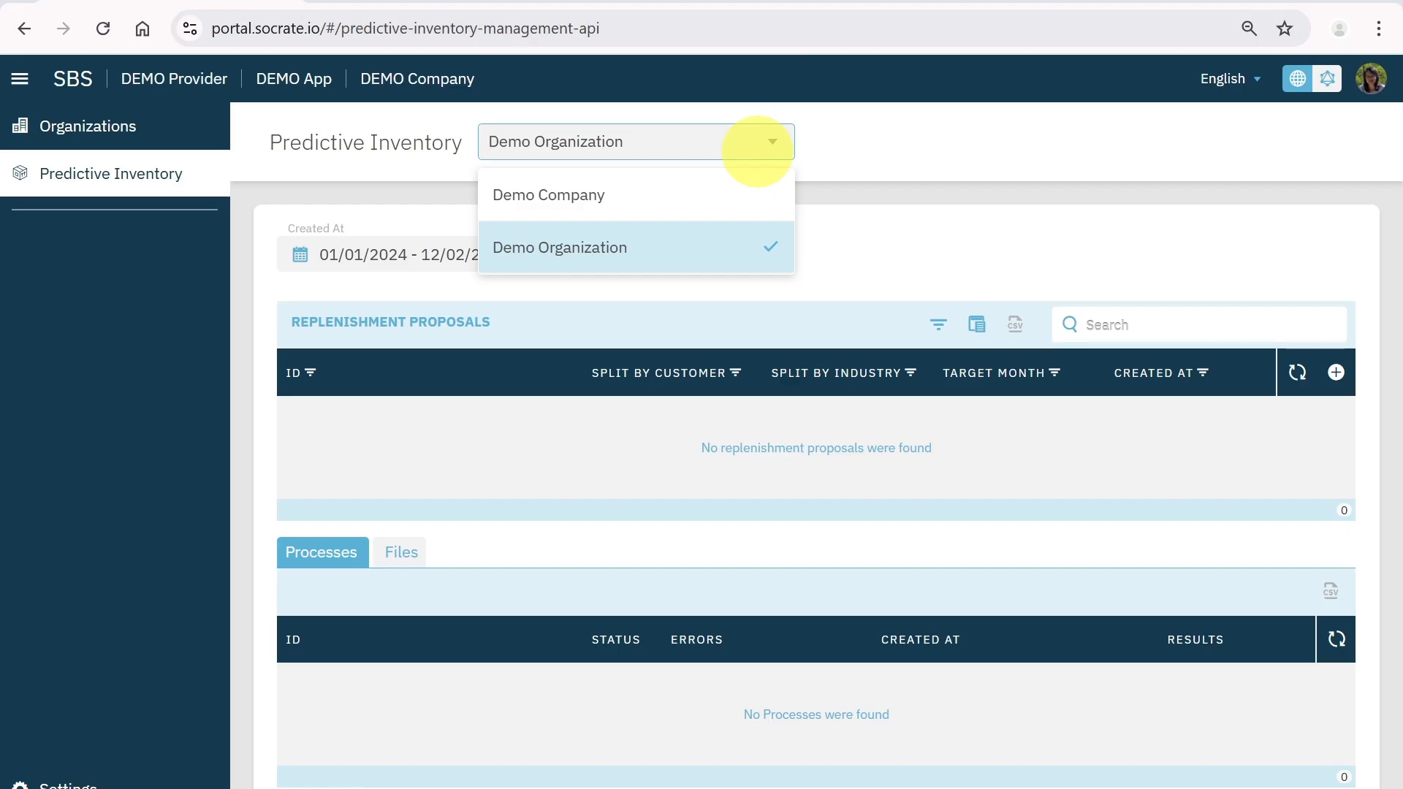
left_click(818, 148)
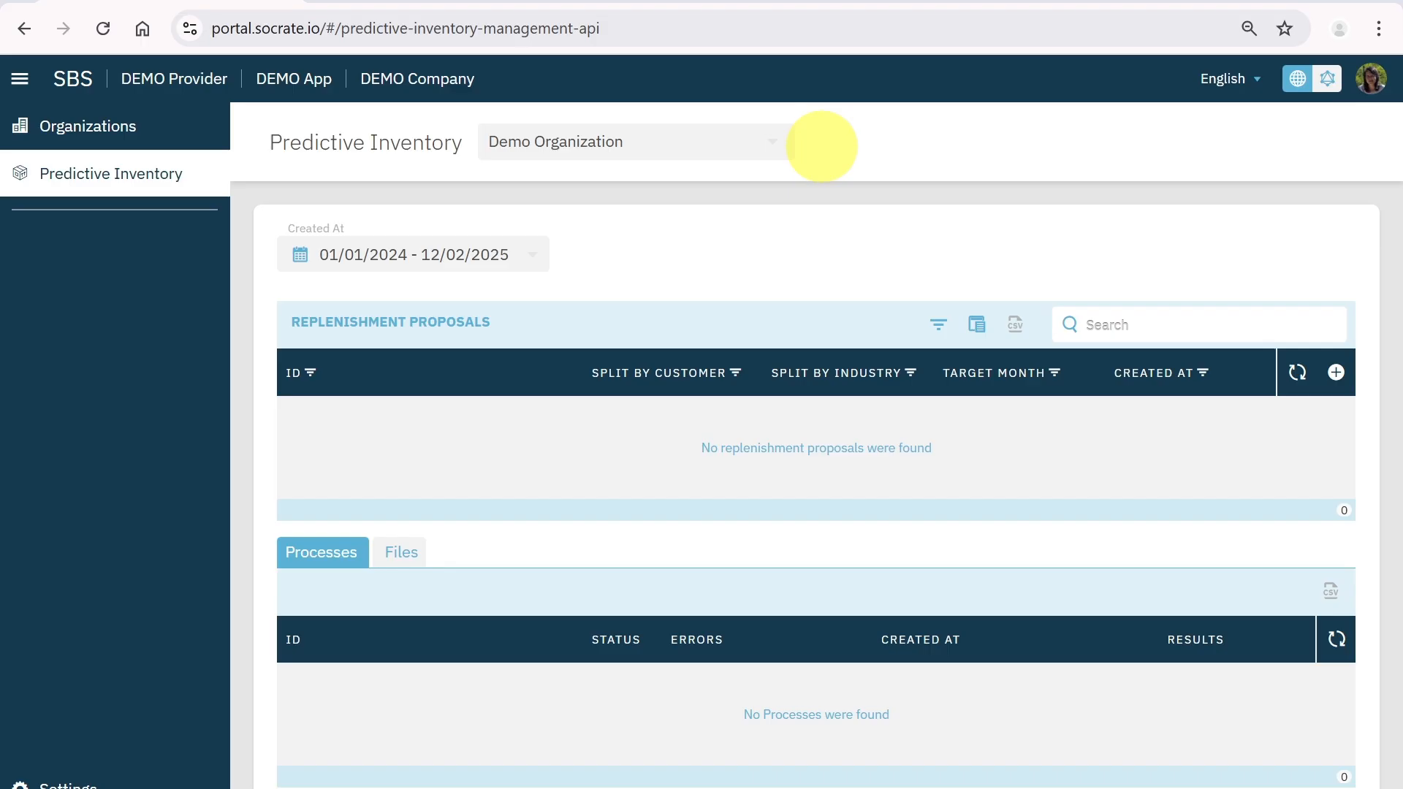
Create a December 2025 replenishment proposal with supplier orders interval 10, months ahead smoothing 3, lead time recency 6, reception days 1 and Compute Analysis Data enabled.
left_click(1335, 374)
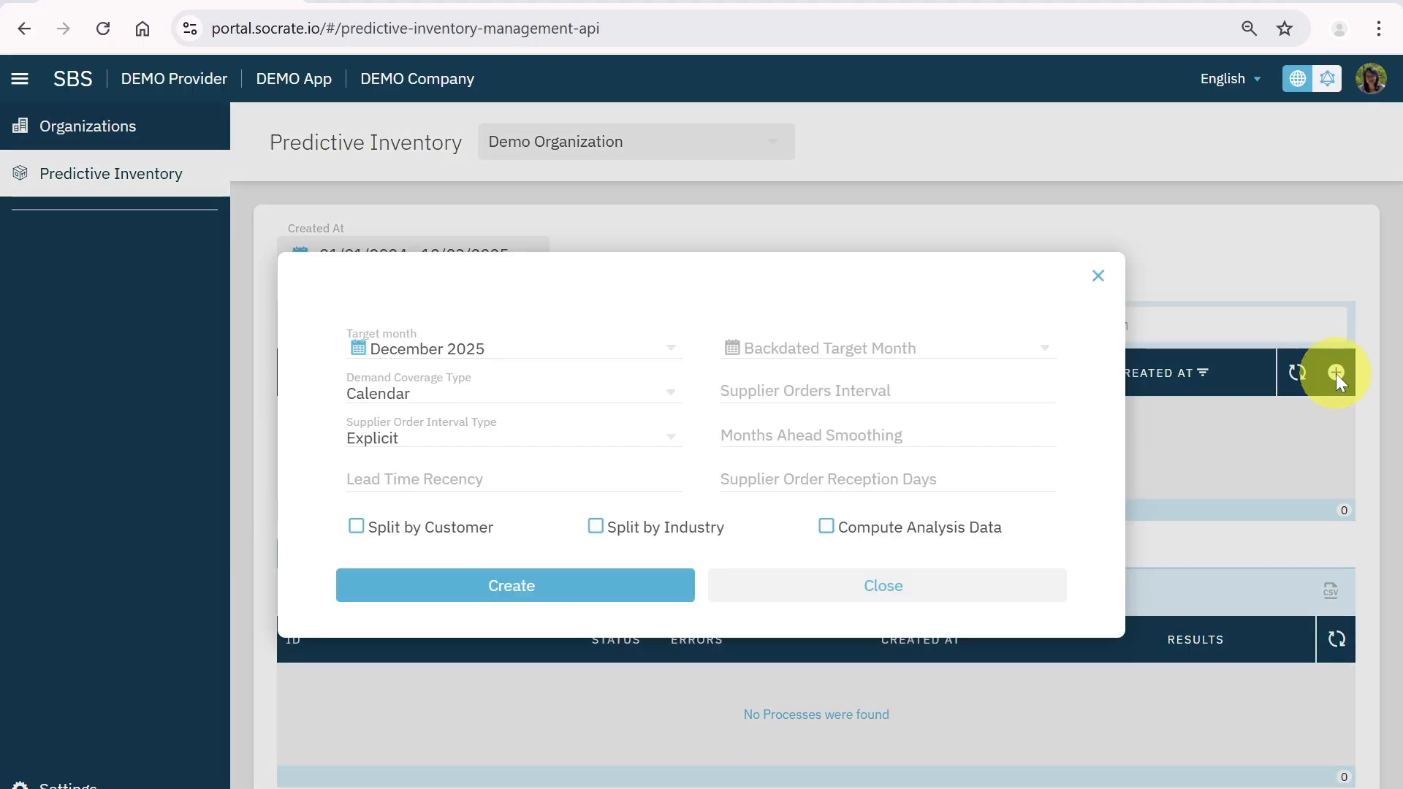
left_click(666, 352)
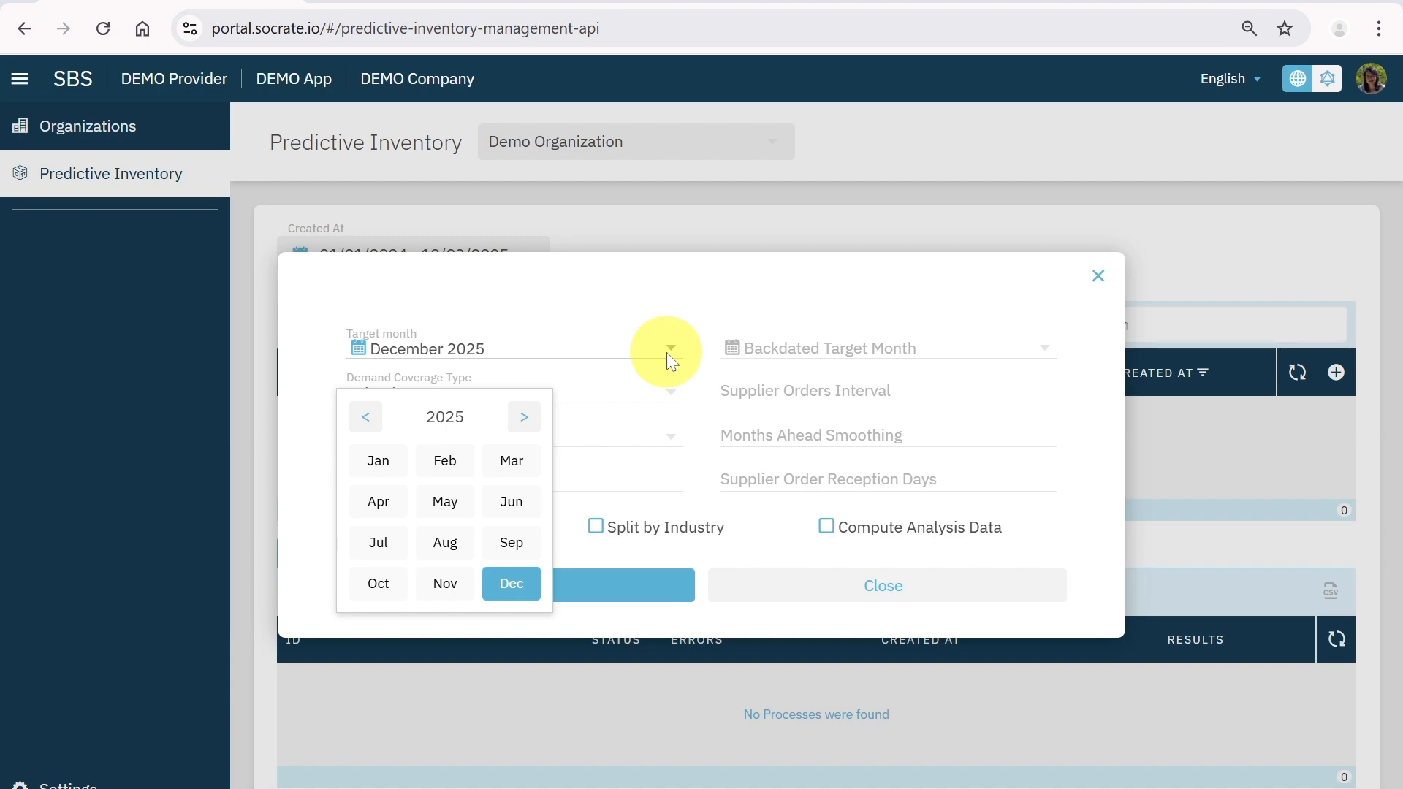
left_click(679, 352)
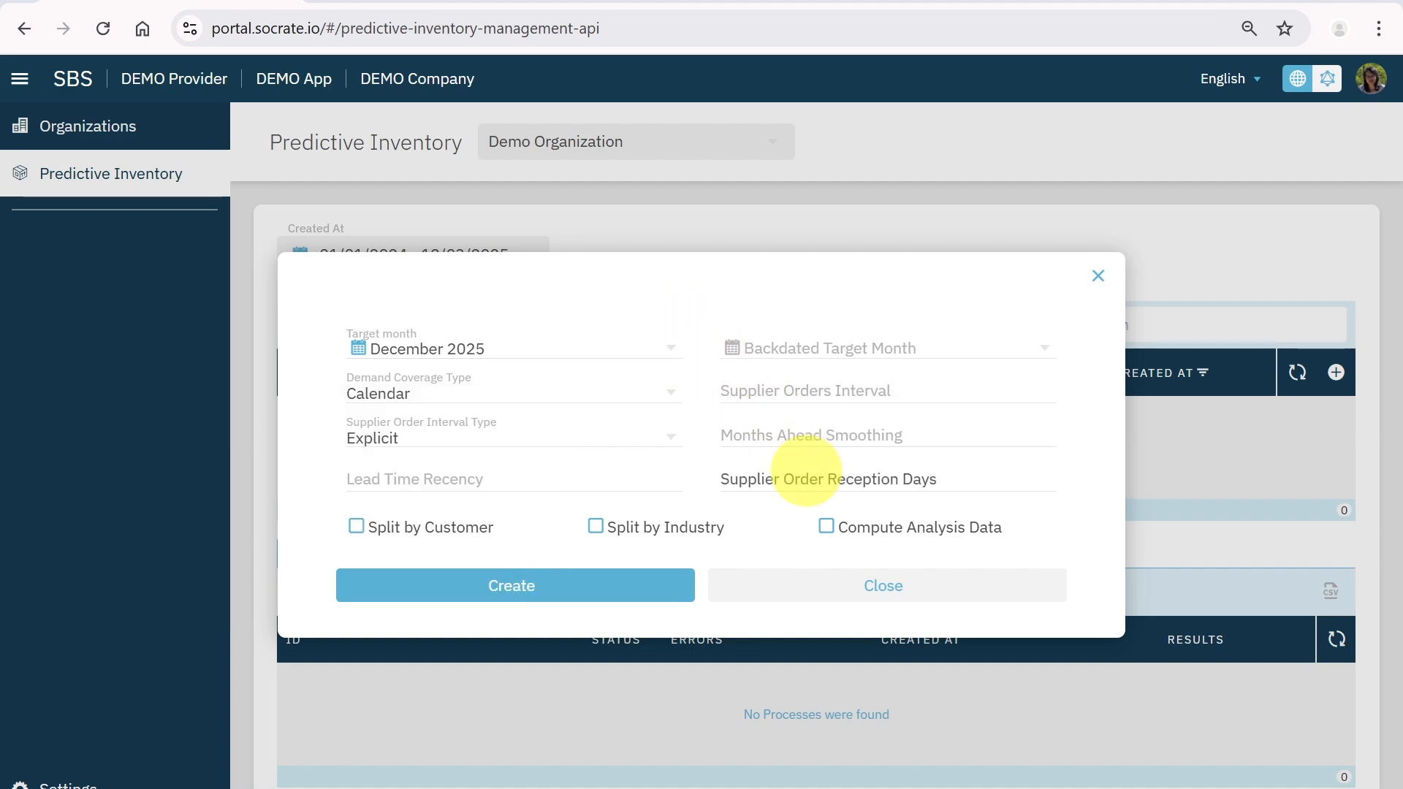
left_click(827, 536)
left_click(505, 606)
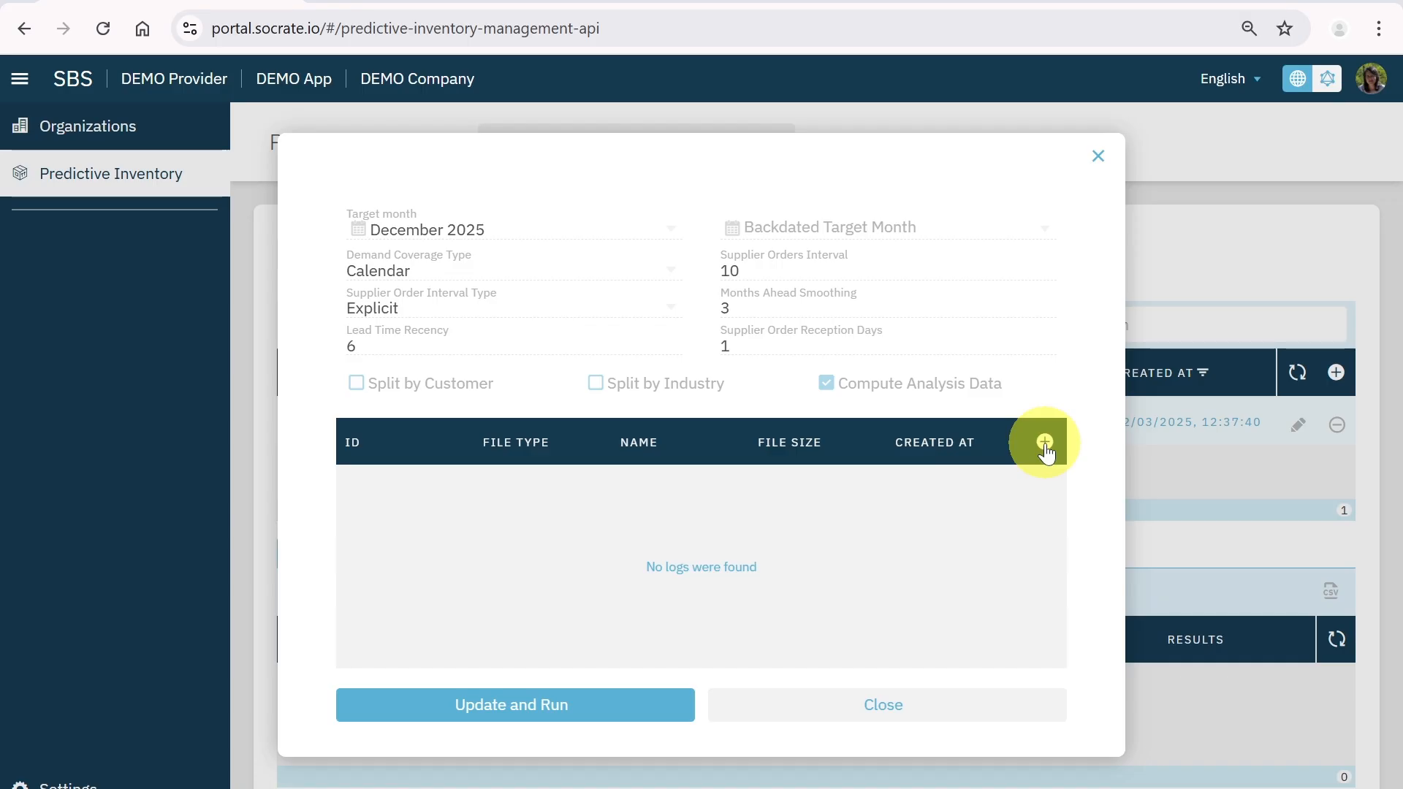
Add supplier-orders.csv to the replenishment proposal as a SupplierOrders file.
left_click(1045, 442)
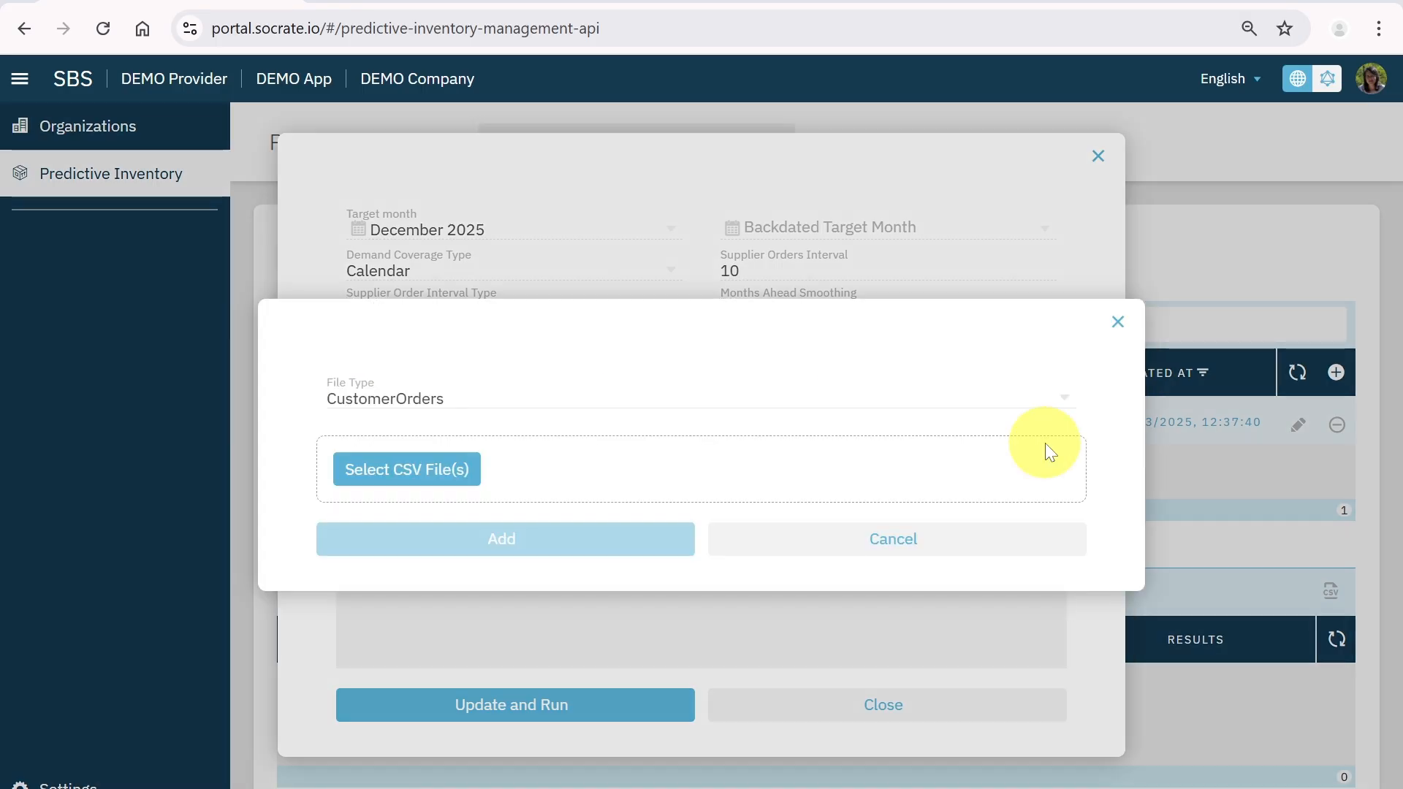
left_click(434, 399)
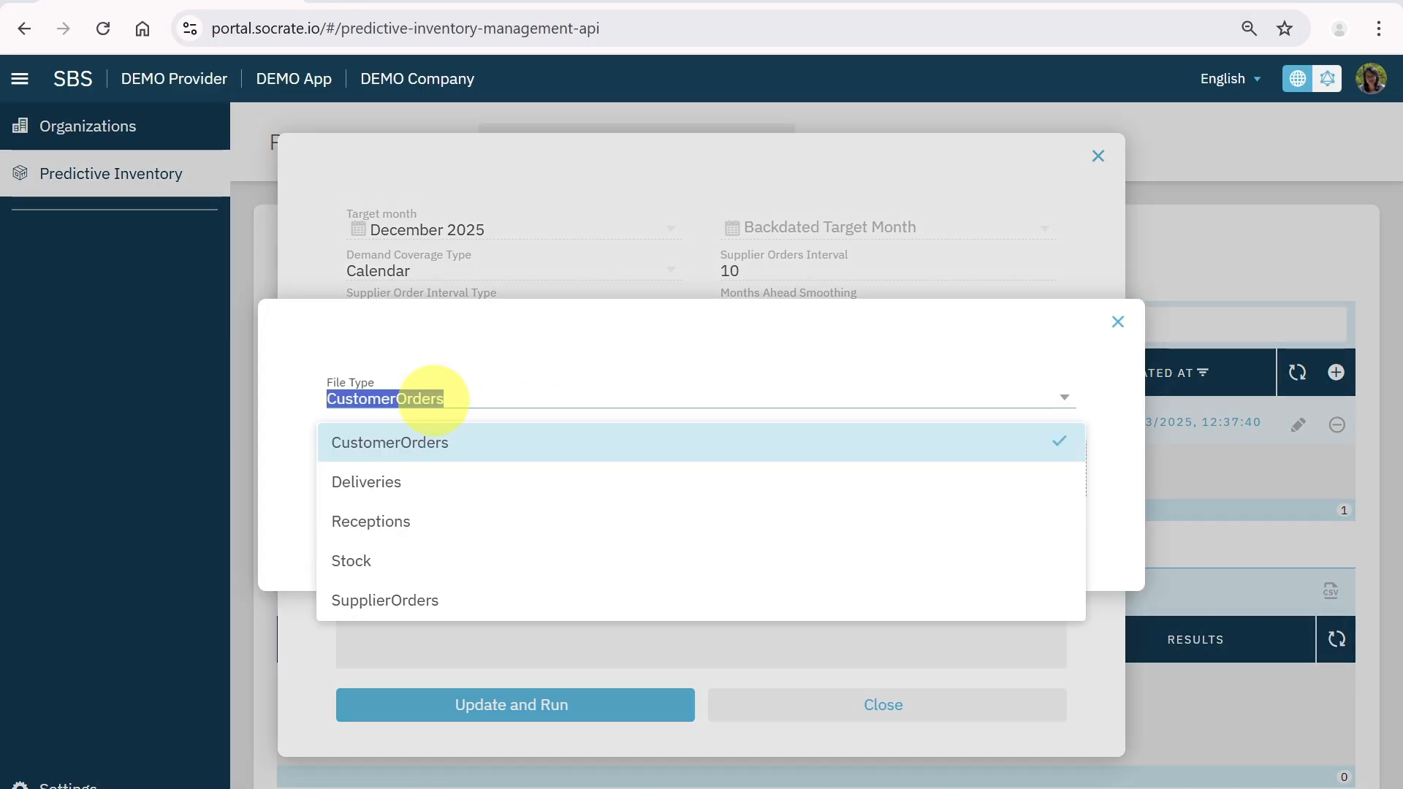
left_click(433, 599)
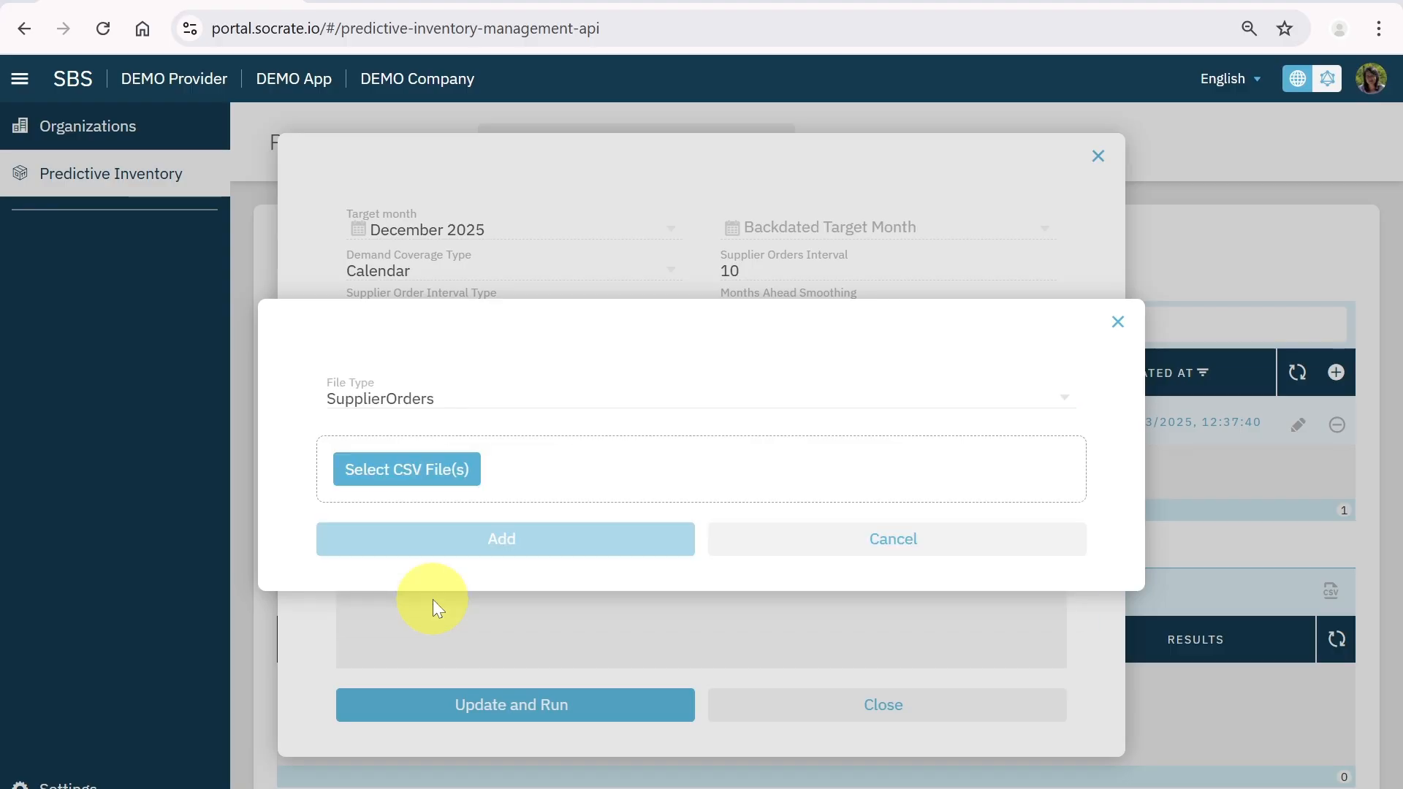
left_click(434, 482)
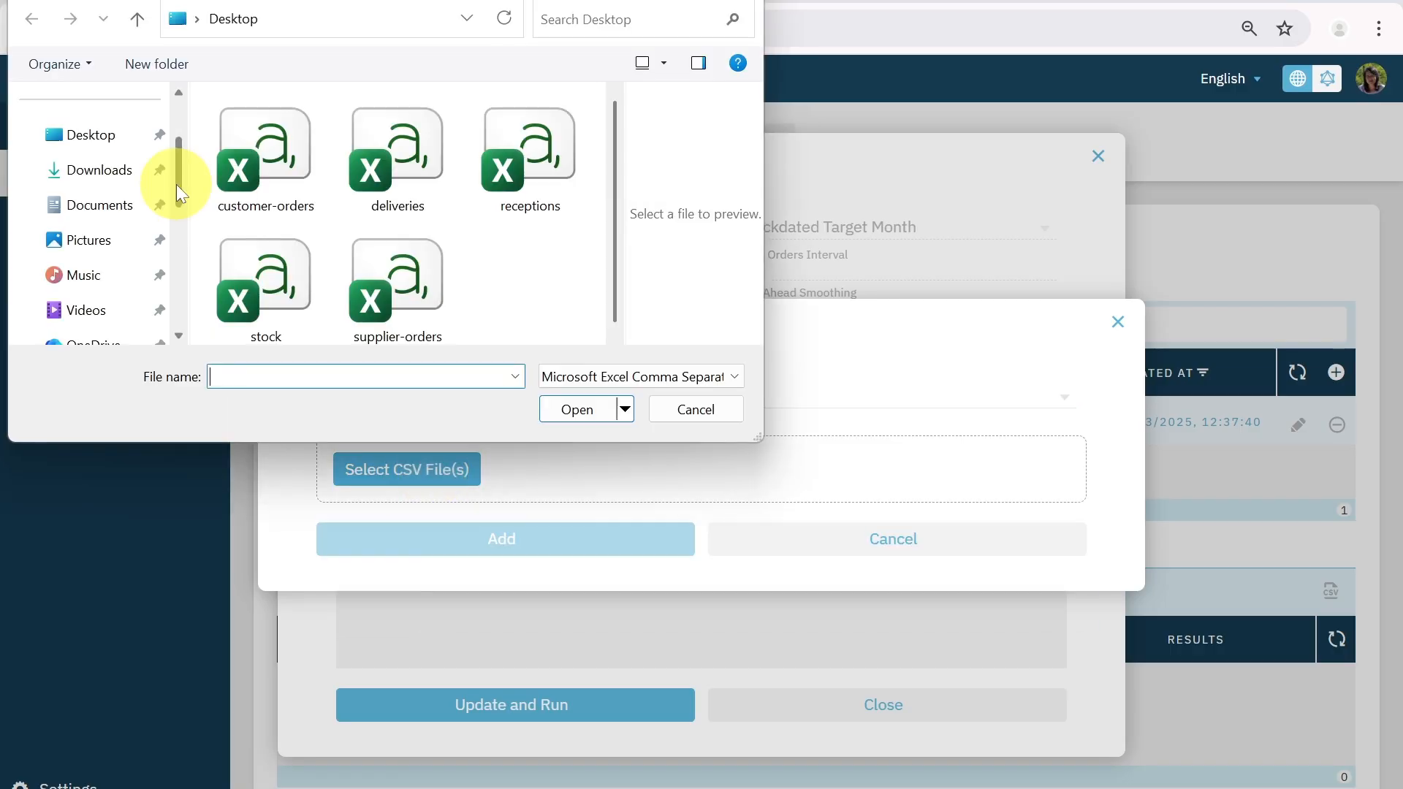
left_click(428, 301)
left_click(585, 408)
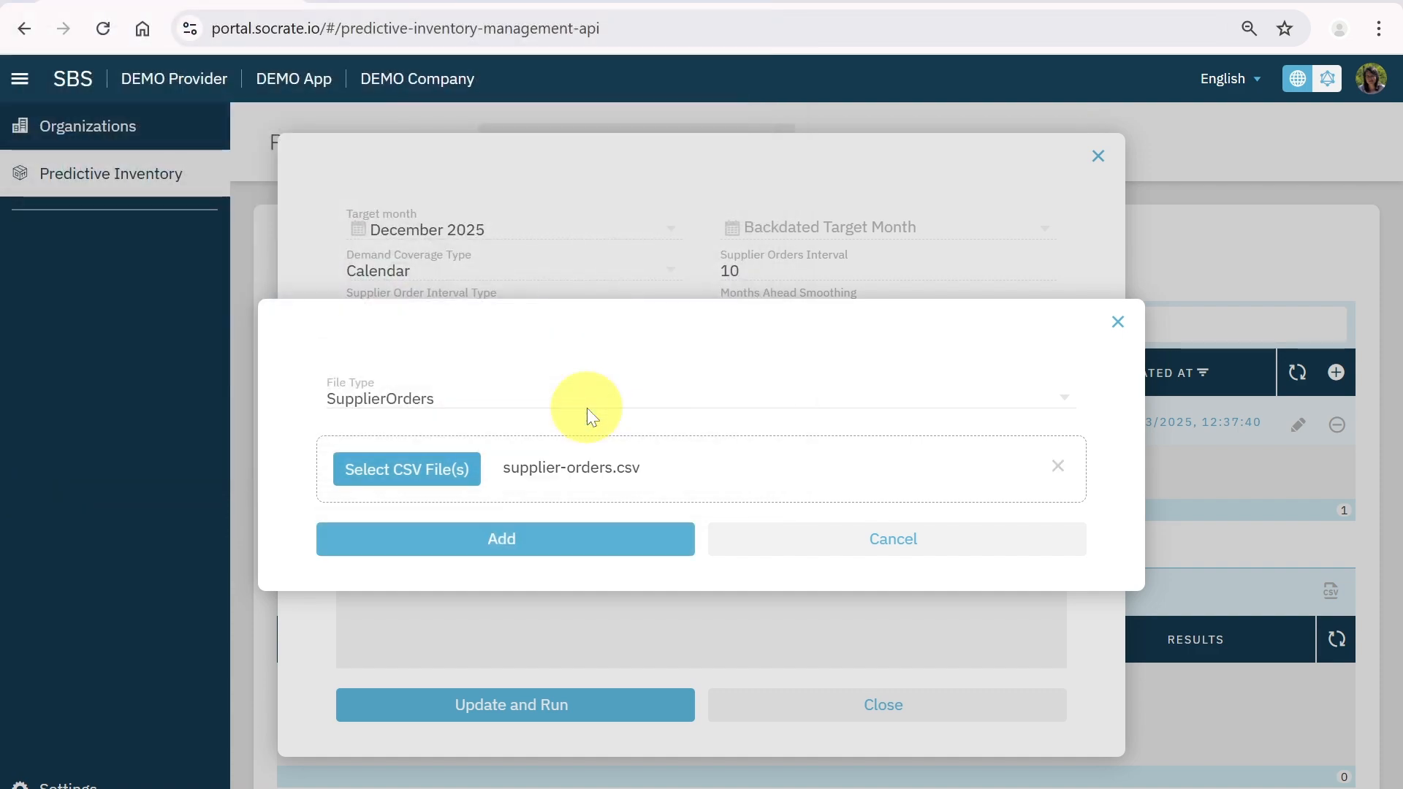
left_click(559, 538)
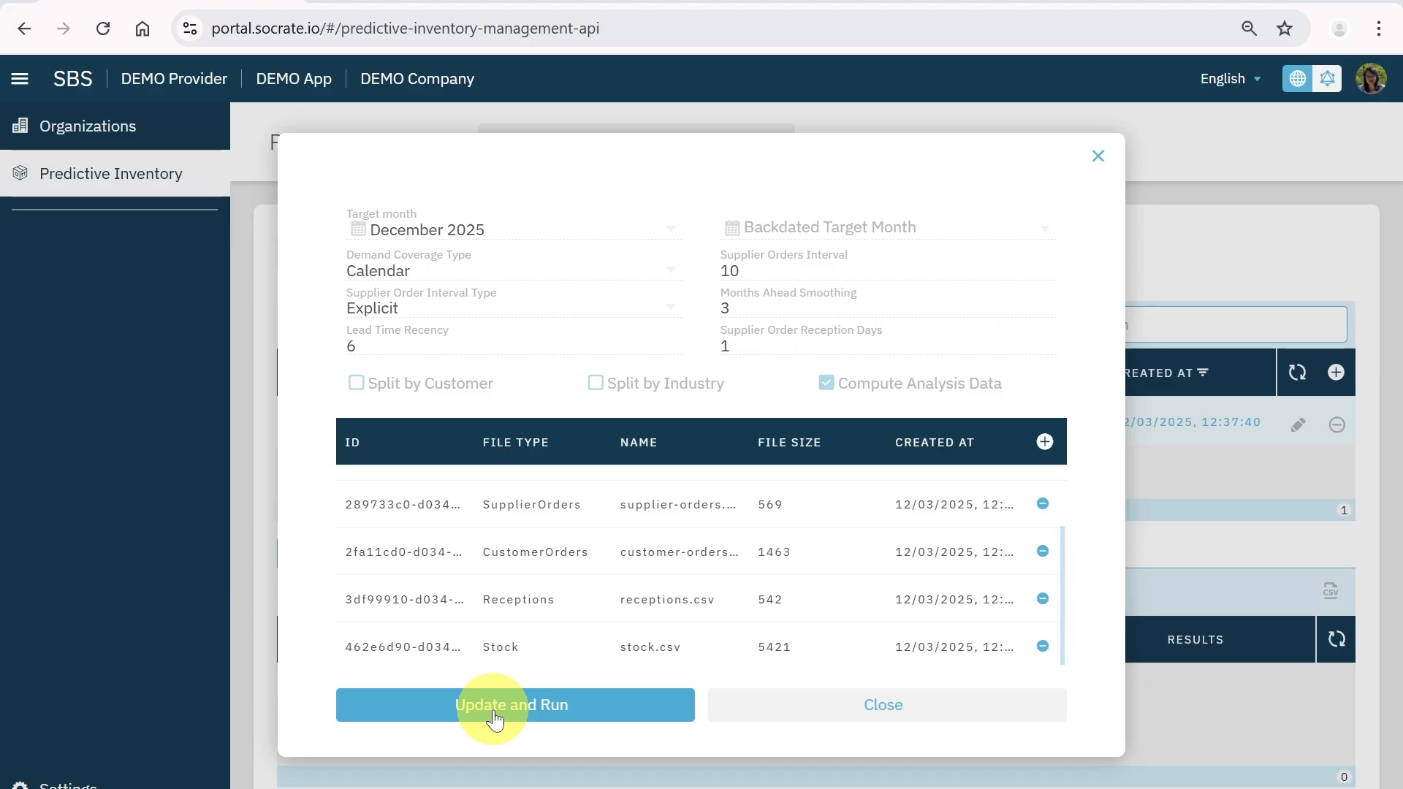
Update and run the replenishment proposal, and refresh the list of processes to check its status.
left_click(494, 705)
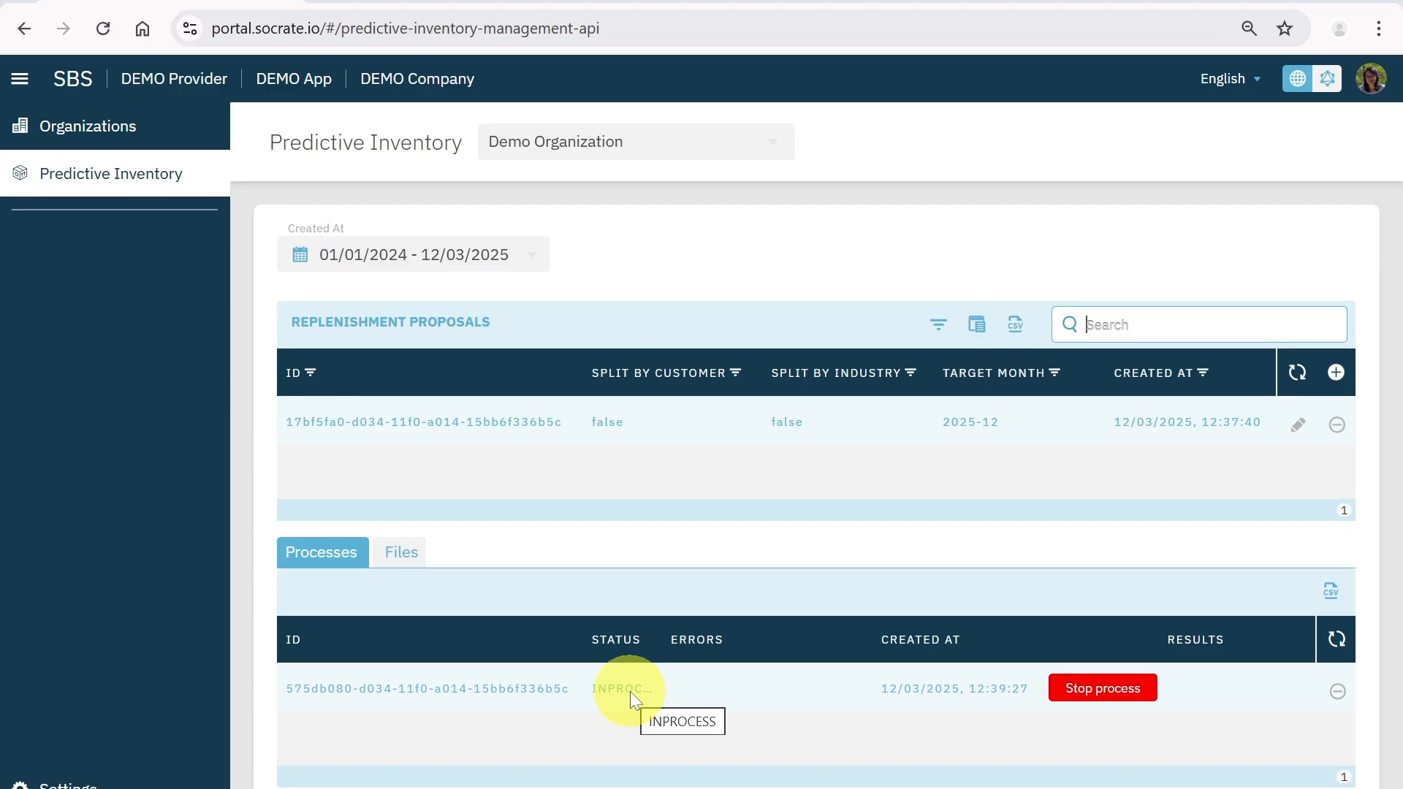
left_click(1338, 642)
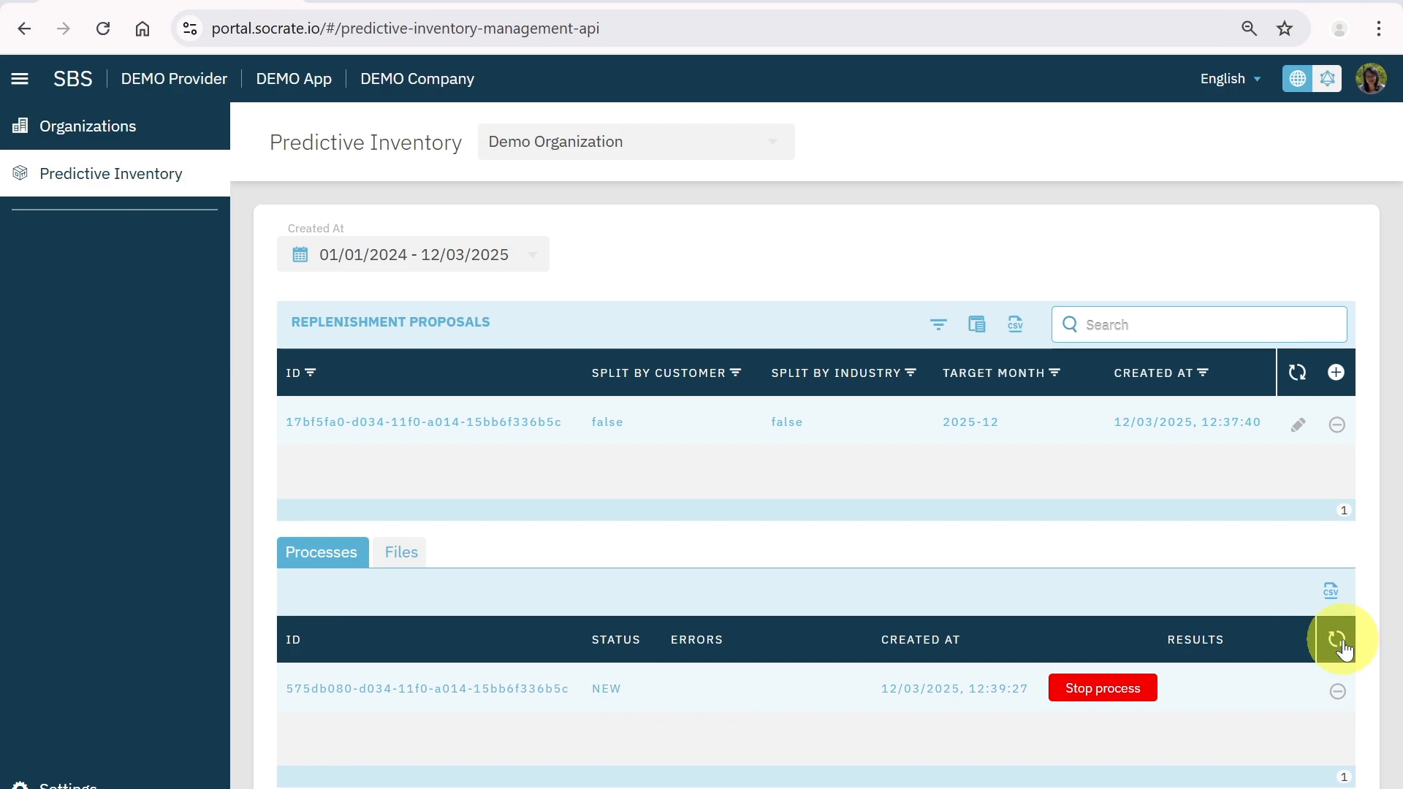
left_click(1338, 641)
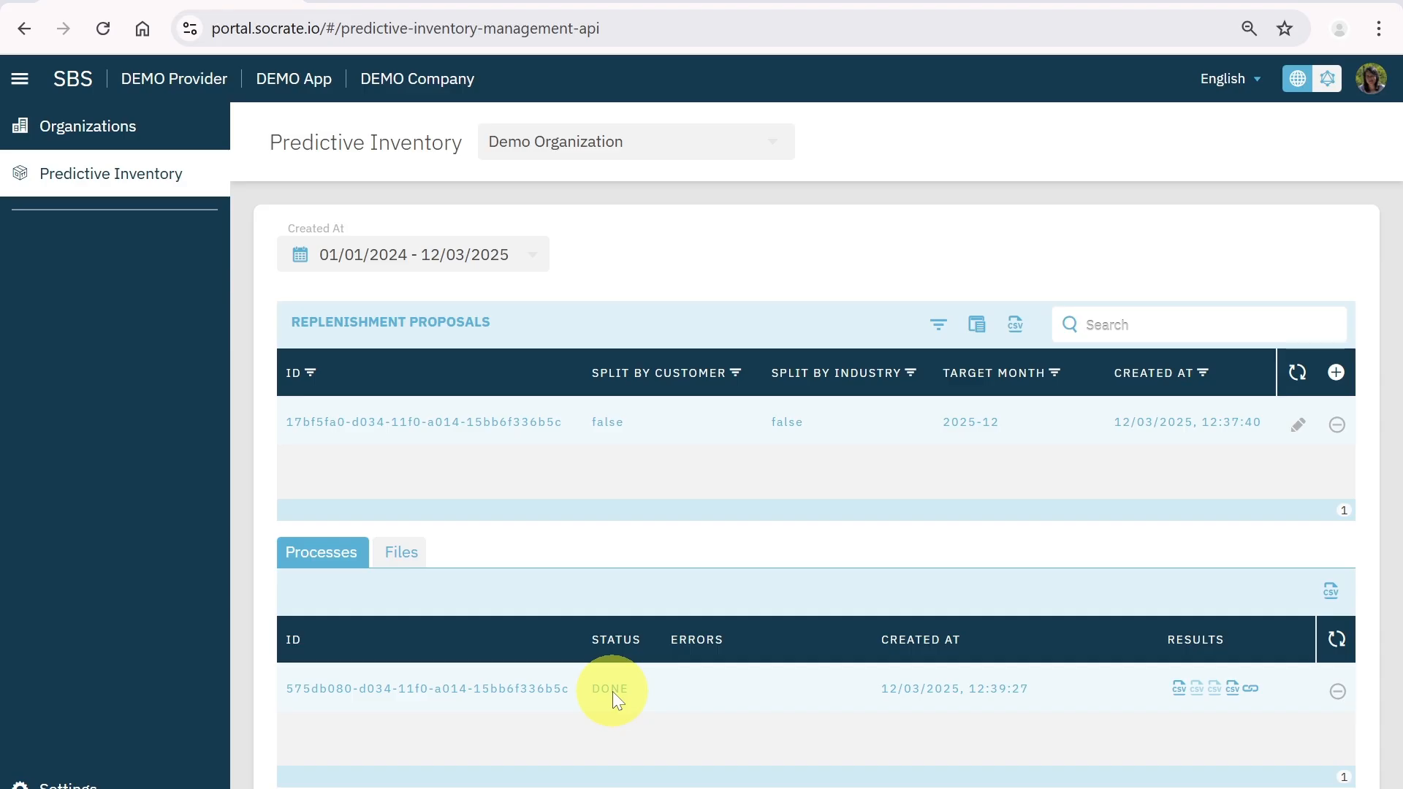
Download the first result CSV and optimal_service_levels.csv from the proposal's process.
left_click(1179, 692)
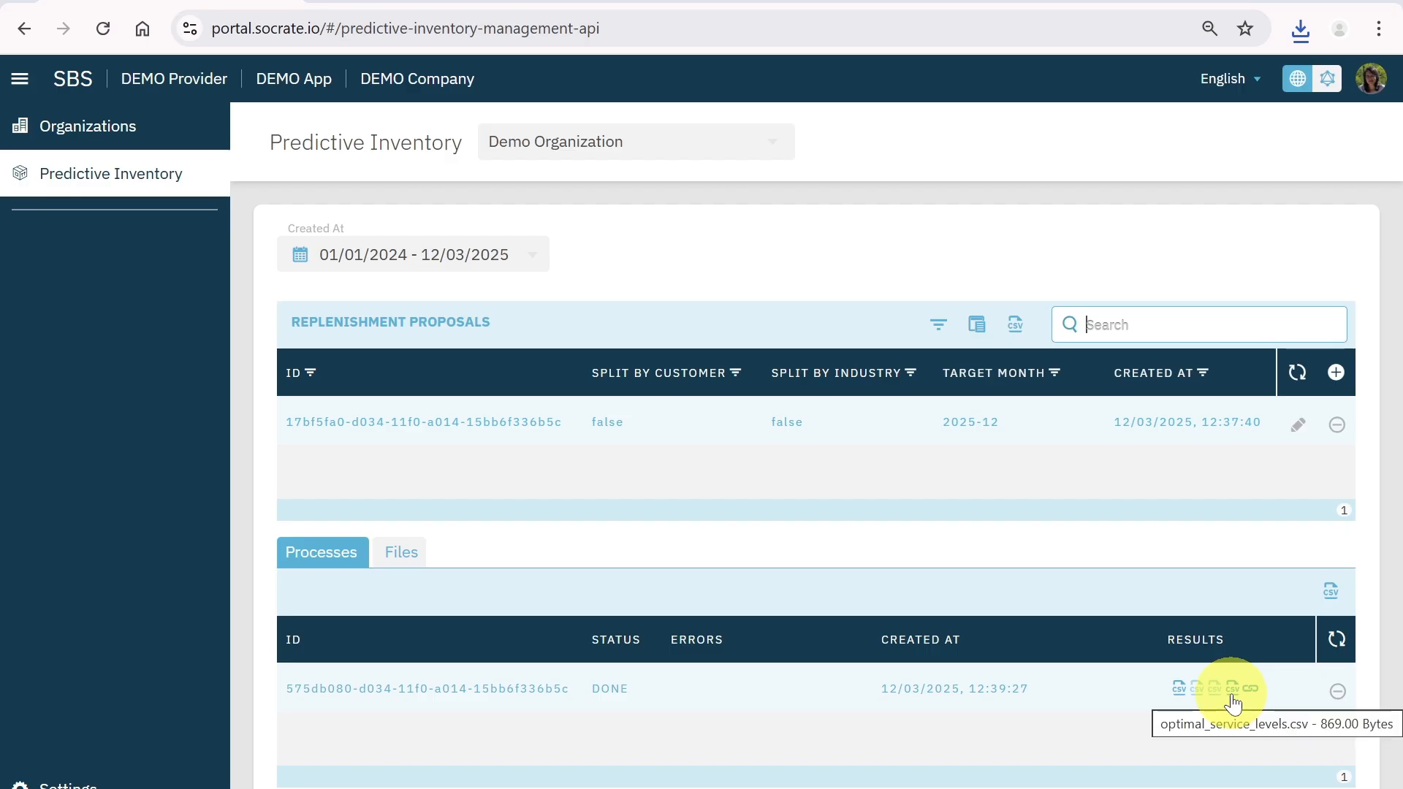
left_click(1232, 694)
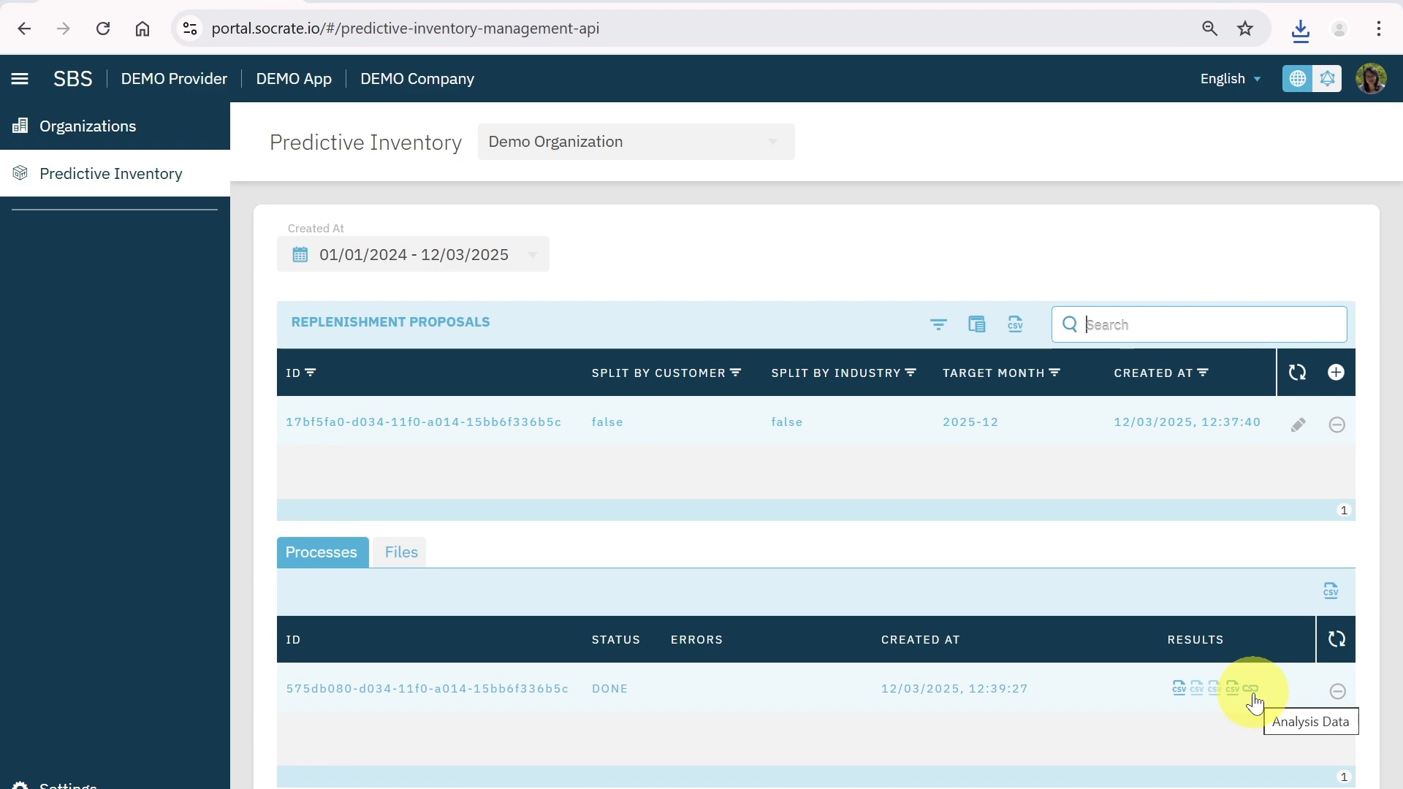
Open the process's Analysis Data and examine the available Product ID and Service Level options.
left_click(1252, 696)
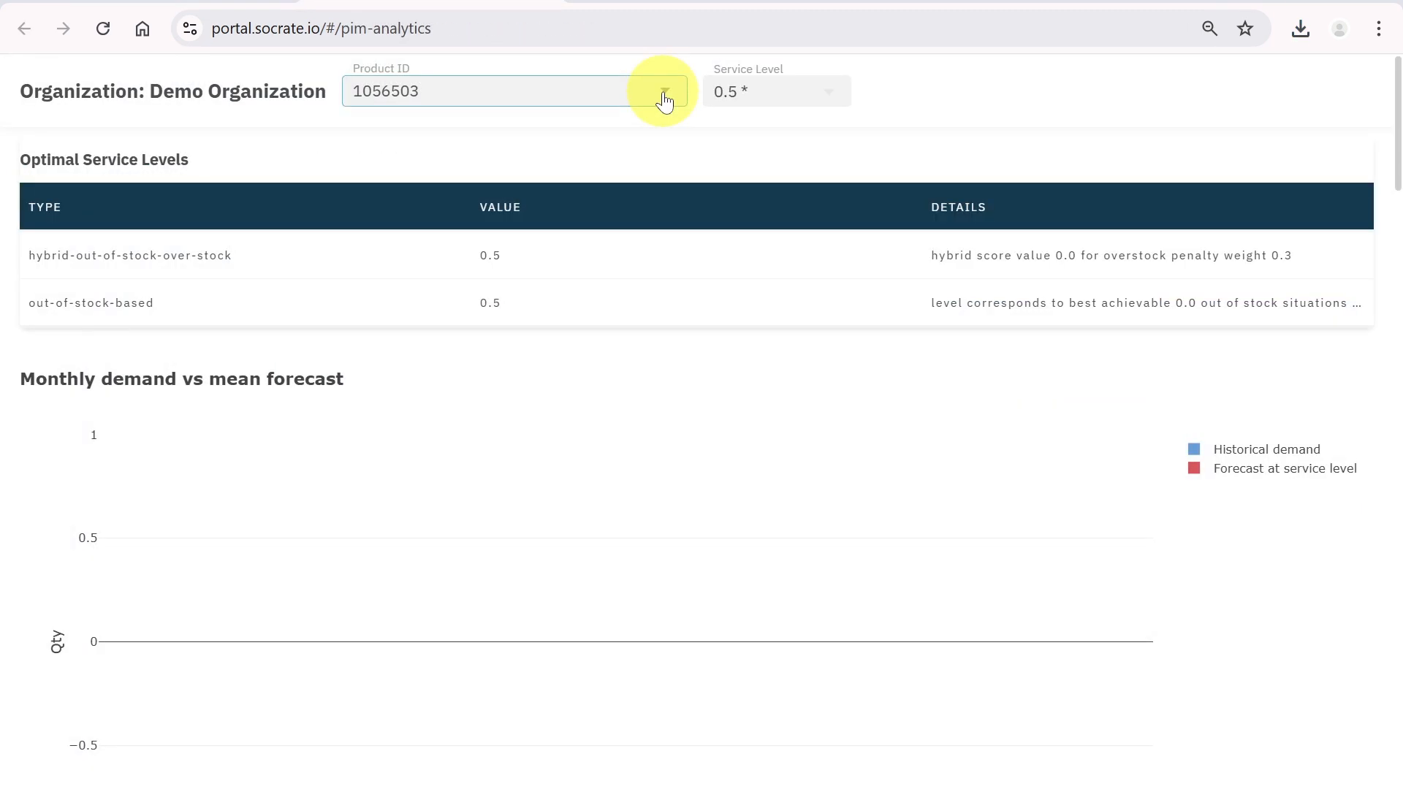
left_click(667, 102)
left_click(668, 103)
left_click(834, 100)
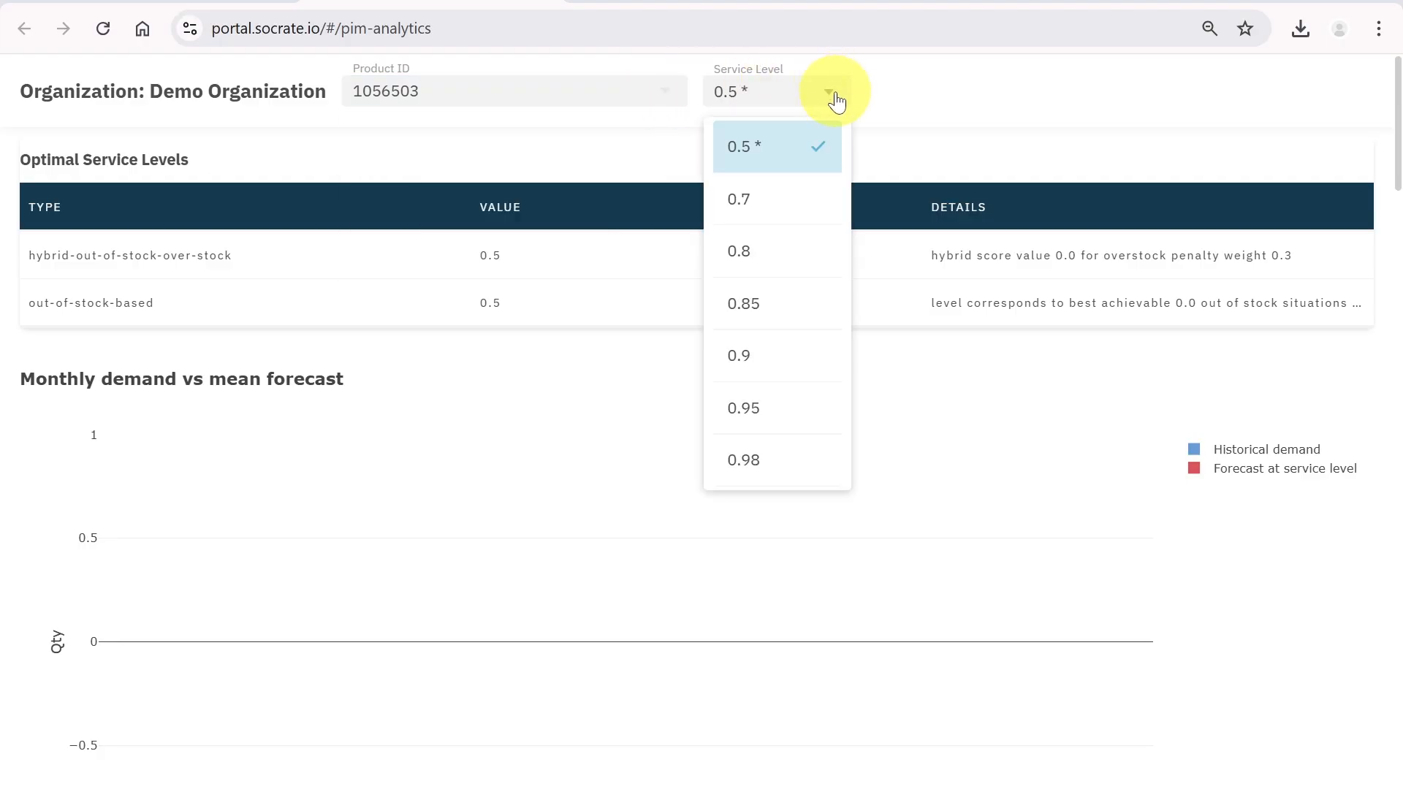